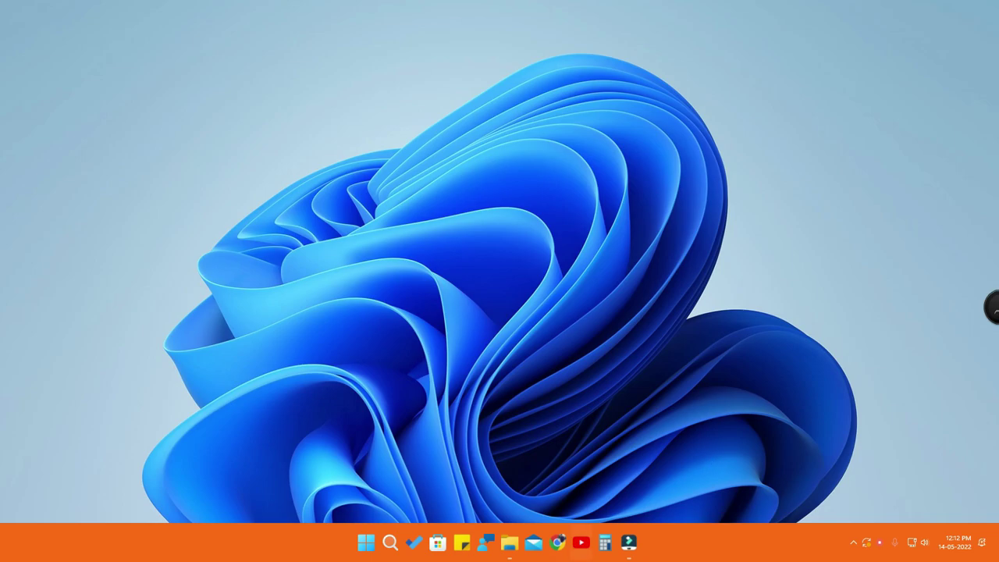
Step: Search for 'whatsapp' from the taskbar, then erase part of it and close search
click(365, 544)
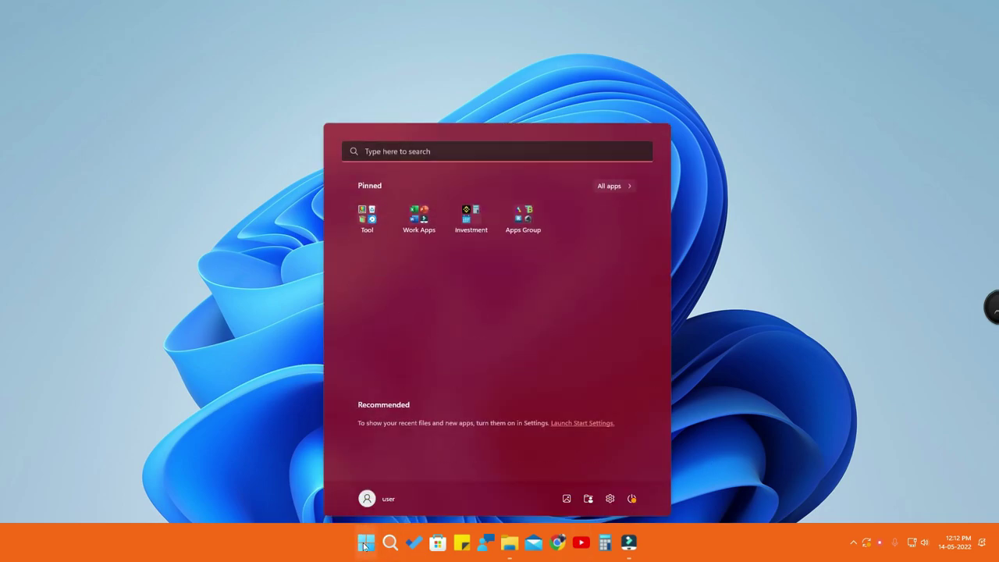
click(365, 545)
click(365, 545)
click(364, 545)
click(389, 542)
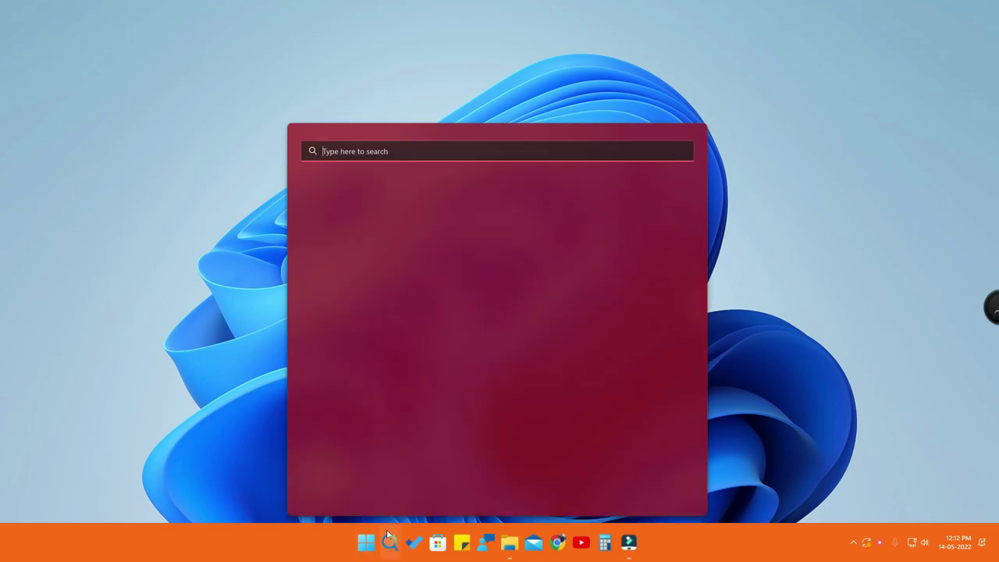
text(whatsapp)
key(BackSpace)
key(BackSpace)
key(BackSpace)
key(BackSpace)
key(BackSpace)
key(BackSpace)
key(BackSpace)
key(BackSpace)
key(Escape)
Step: Type 'fff' in Start's expanded search view, then dismiss it and the Start menu
click(367, 542)
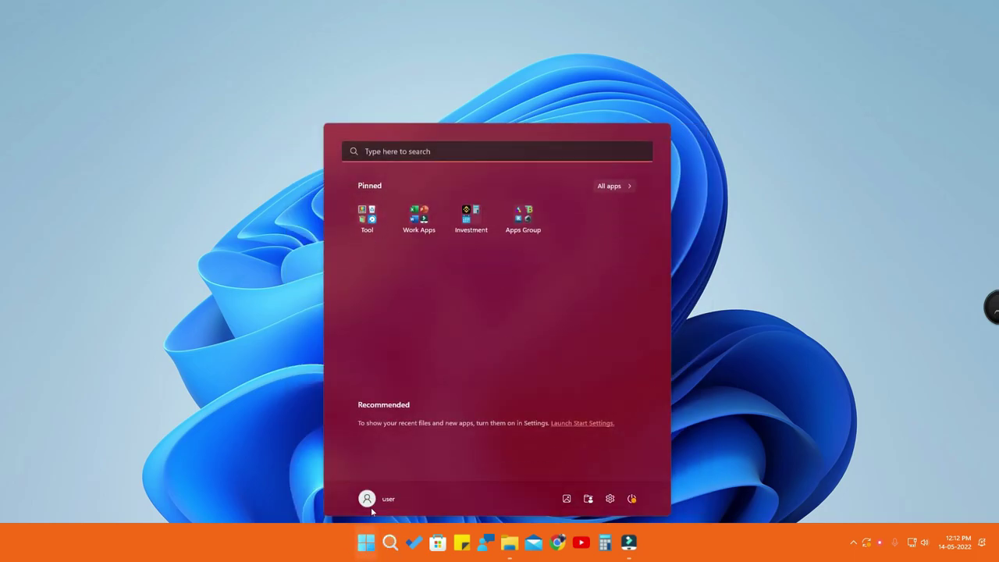
click(480, 154)
text(fff)
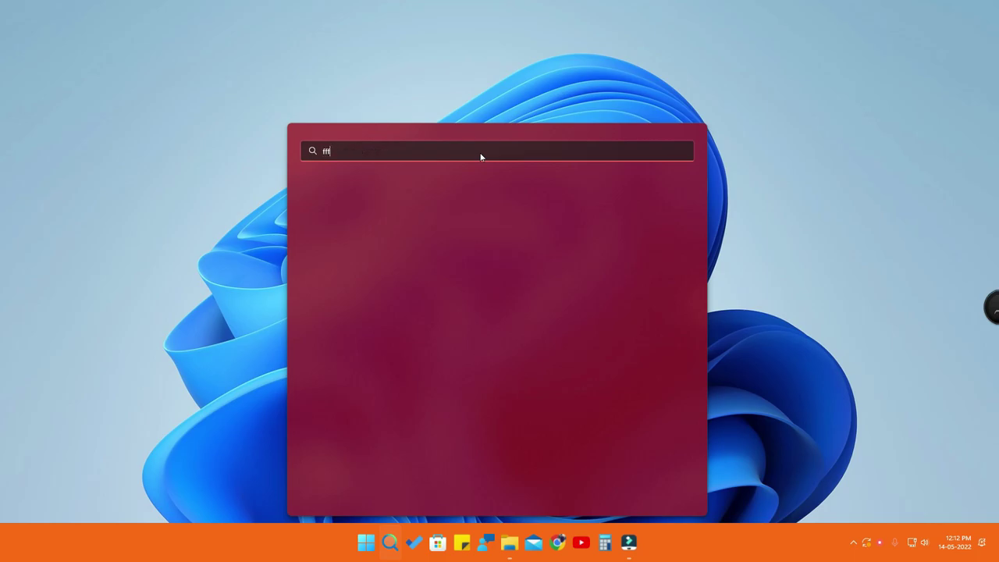
click(786, 176)
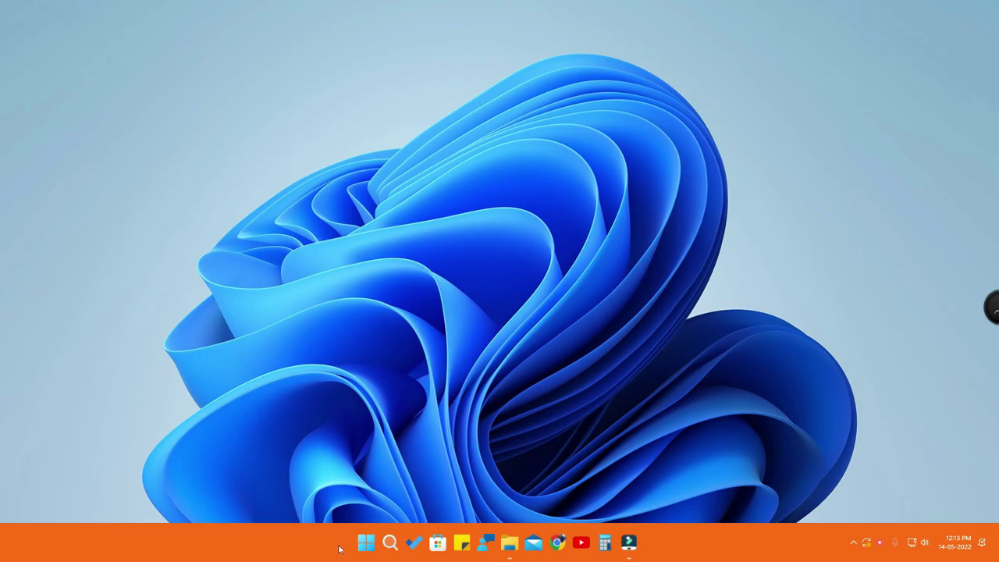
click(365, 542)
click(366, 541)
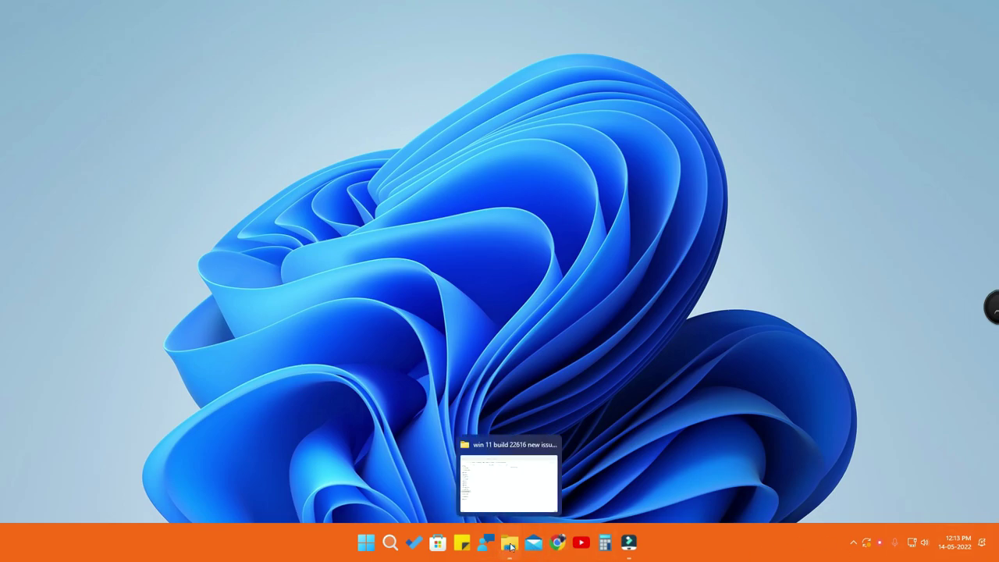
Step: Open and dismiss the desktop's right-click context menu twice
mouse_move(641, 543)
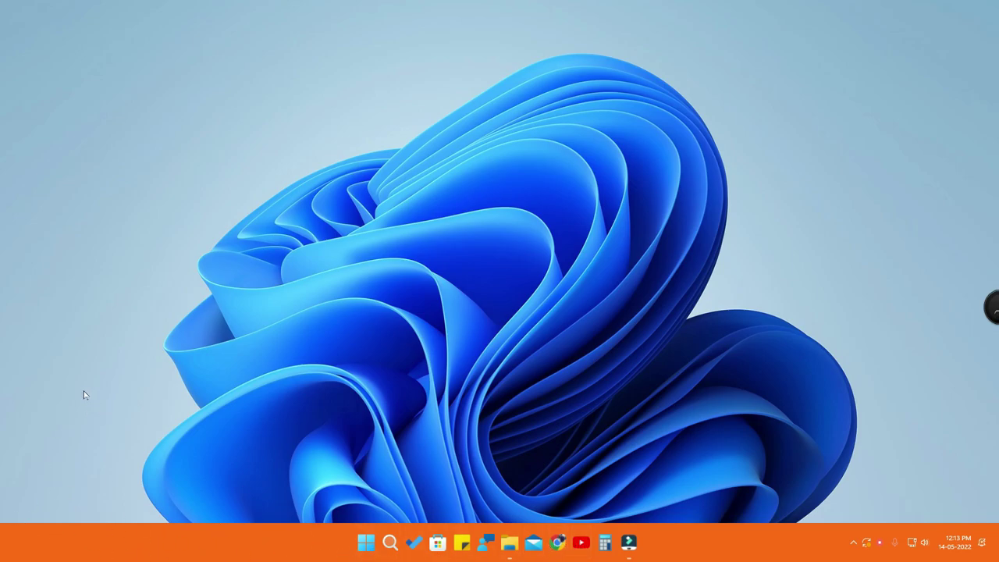
right_click(69, 184)
click(236, 114)
right_click(237, 114)
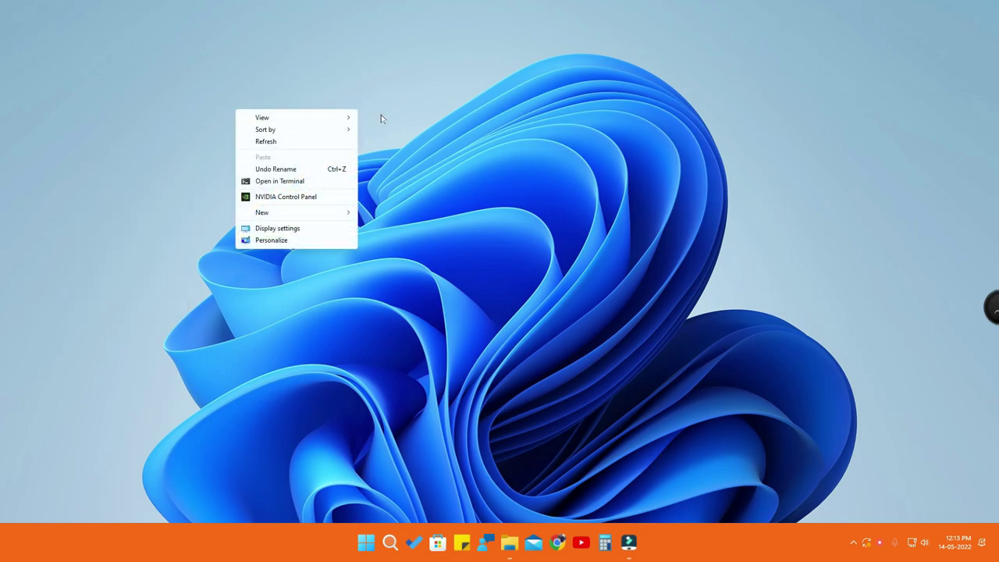
click(426, 221)
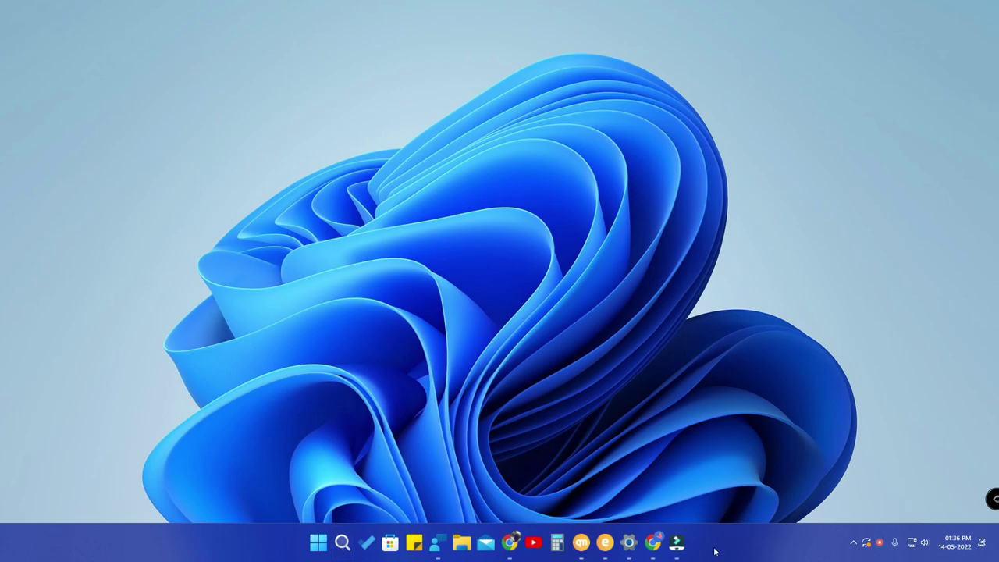
Step: Search for 'apps', switch between search and Start, then close the panel
click(342, 544)
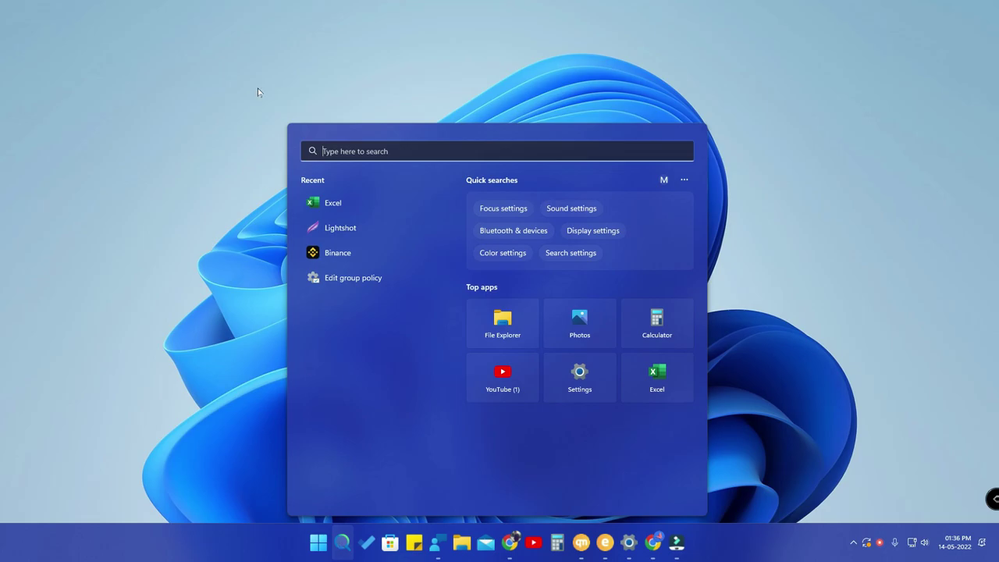
text(apps)
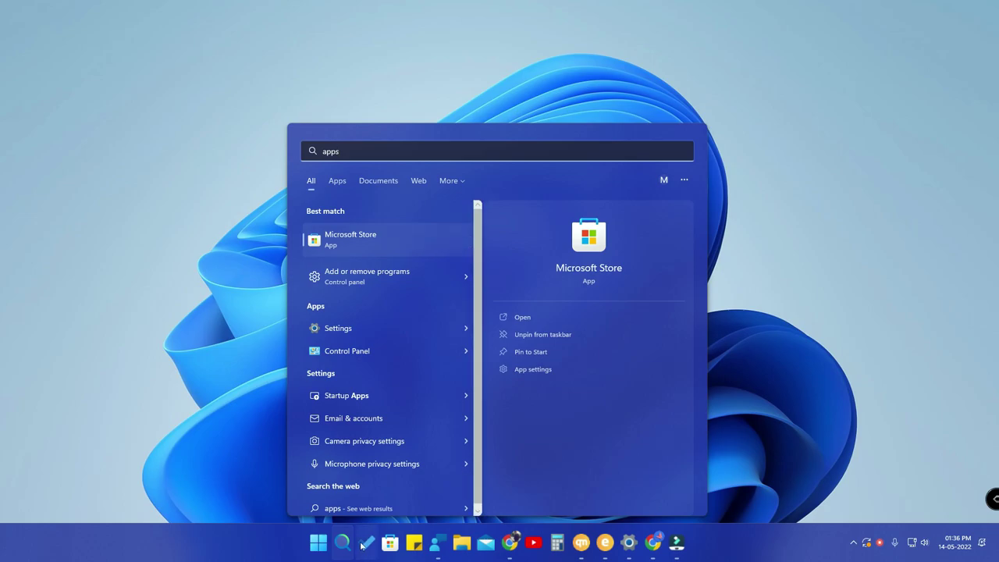
click(319, 547)
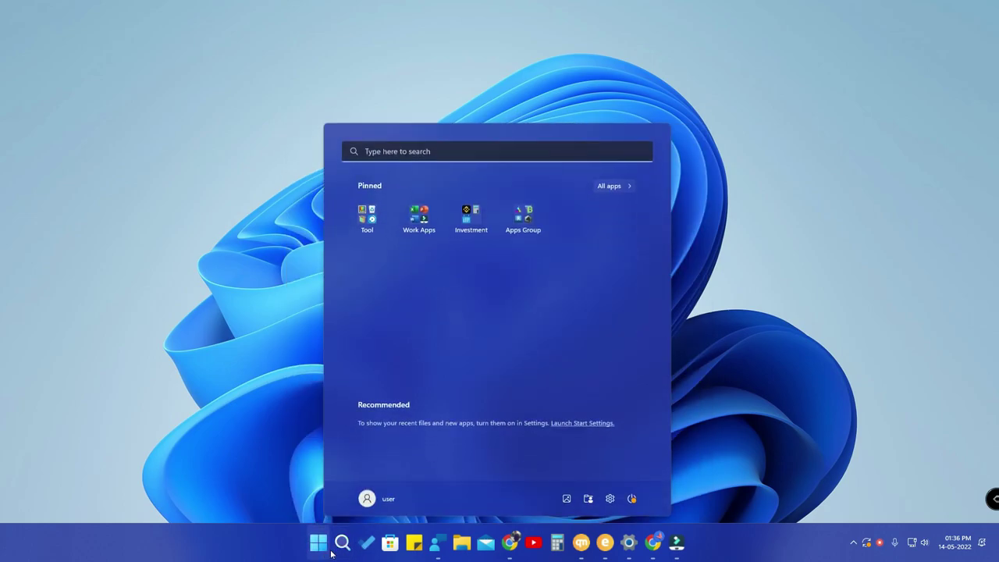
click(347, 548)
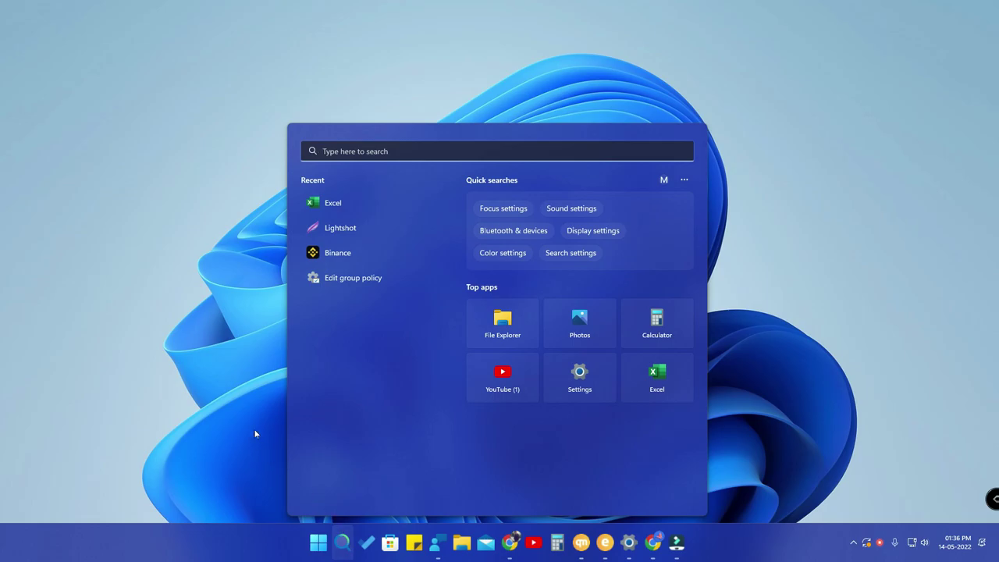
click(352, 543)
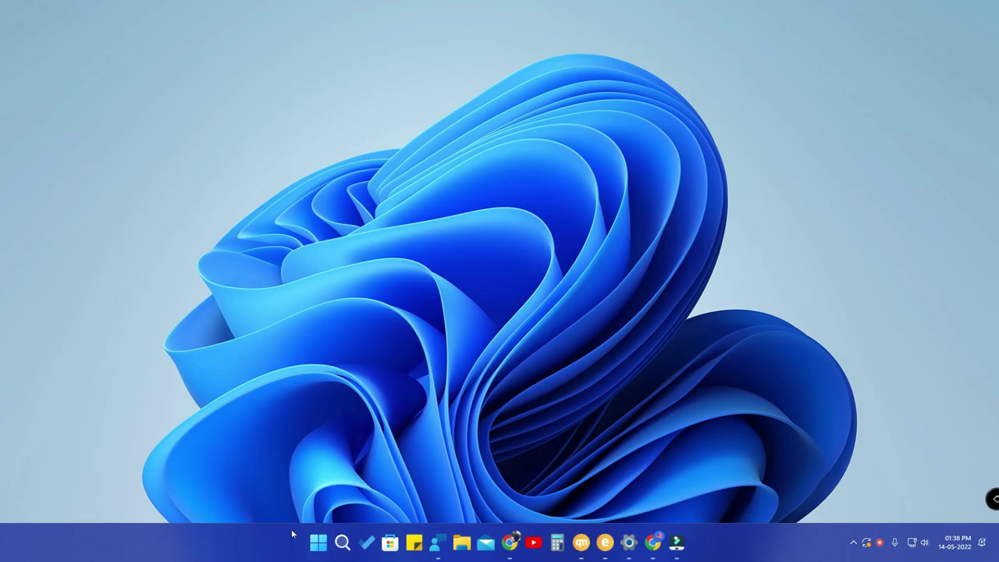
Step: Show the Insider channel options in Settings, then minimize Settings to reveal Feedback Hub
click(852, 544)
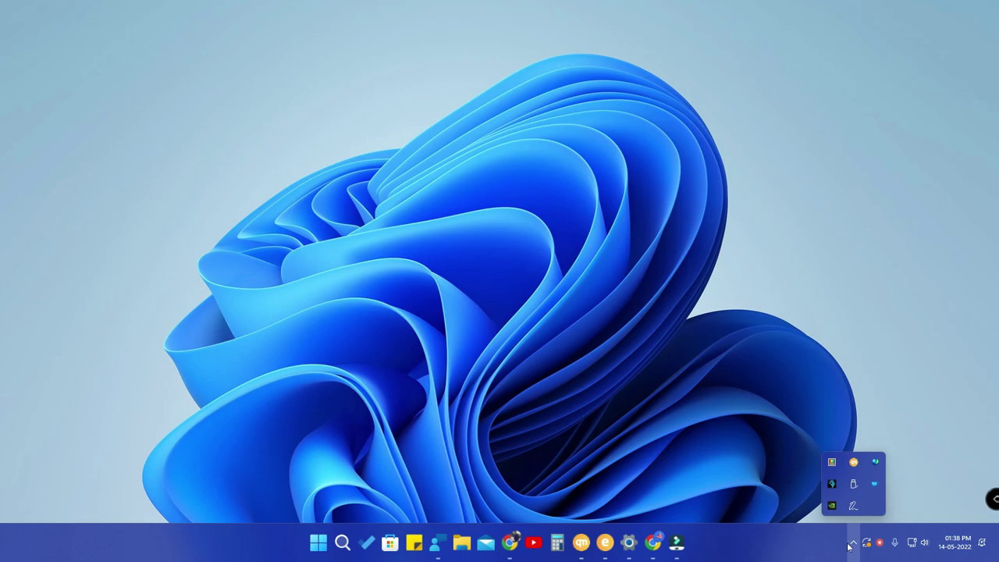
click(853, 544)
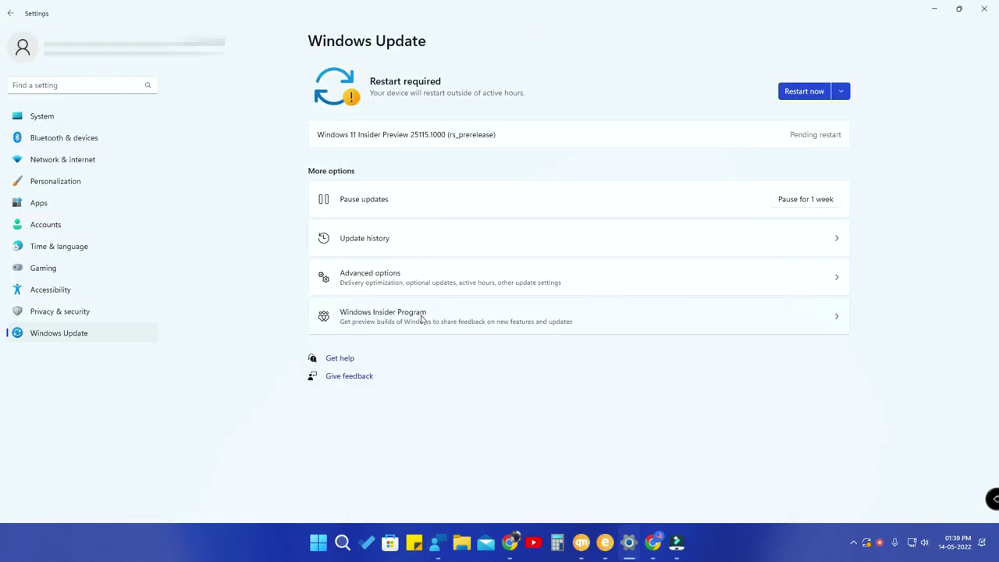
click(422, 319)
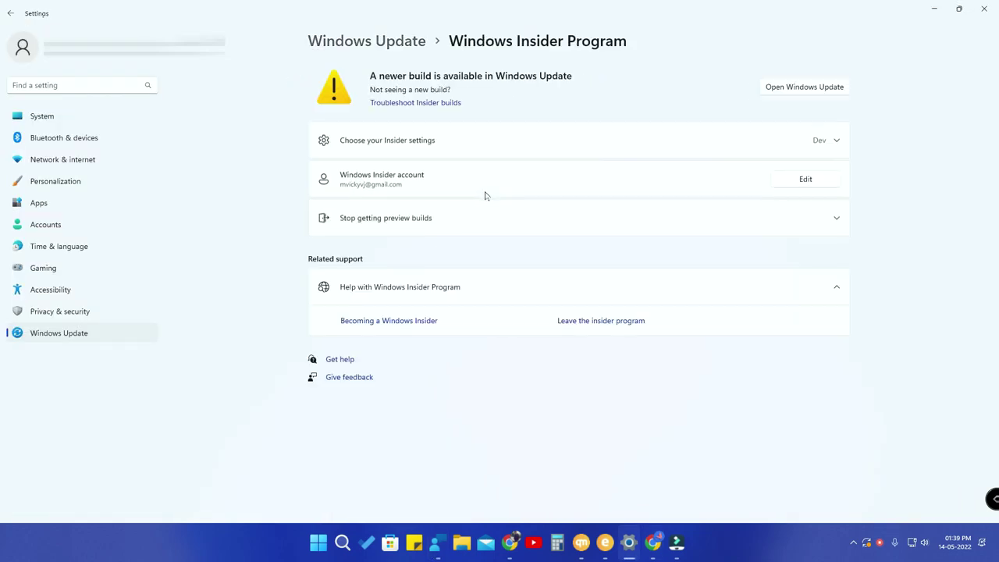
click(442, 141)
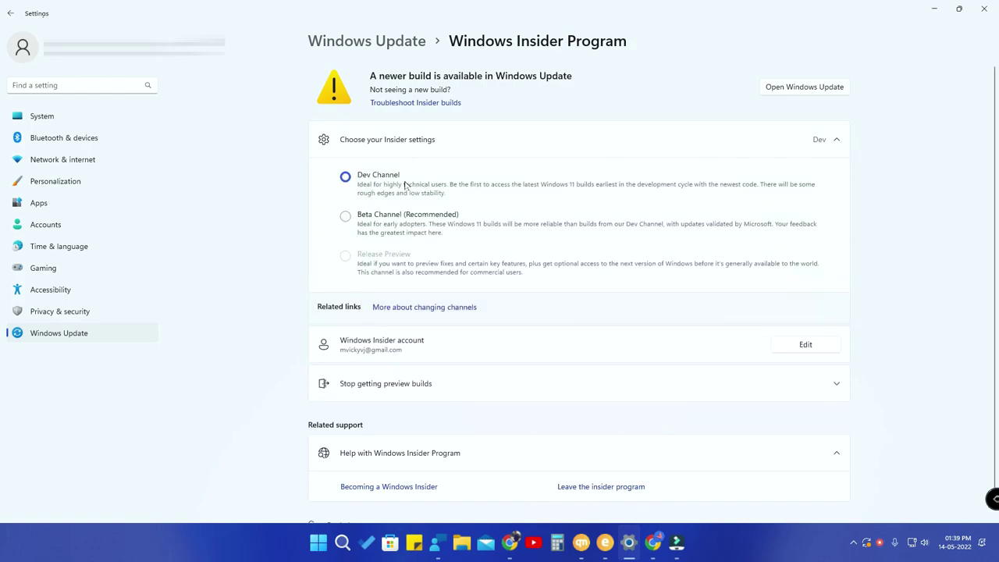
click(629, 545)
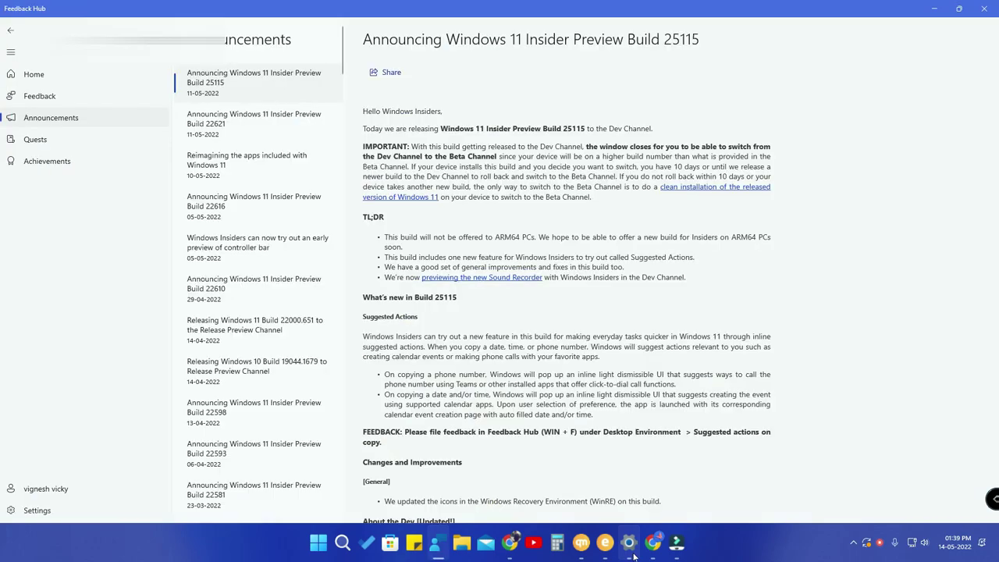
Step: Read the Build 25115 post in Feedback Hub, then Alt+Tab back to the Insider settings
click(630, 545)
click(631, 550)
key(alt+Tab)
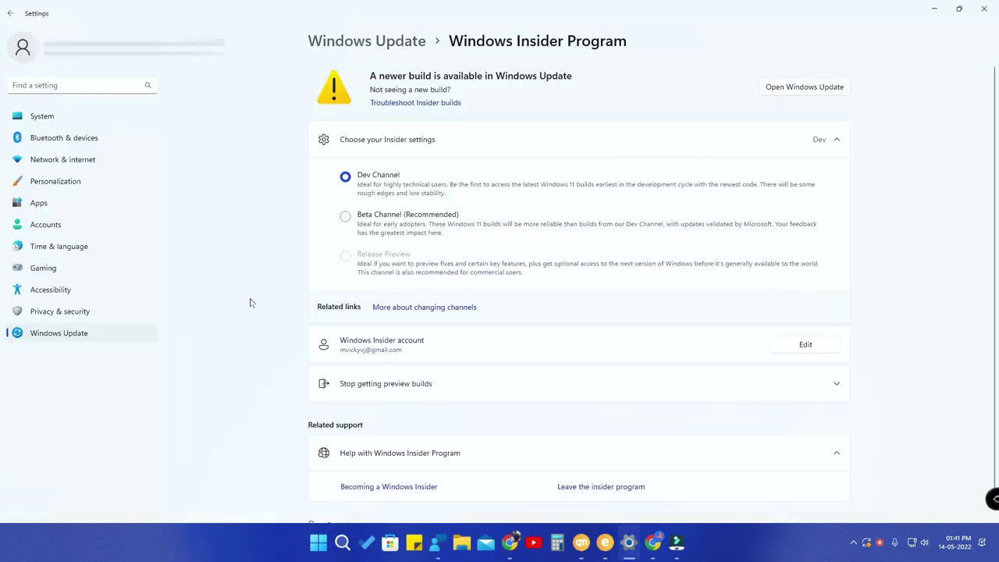
Step: Go from Windows Update through Advanced options to the Recovery settings page
click(73, 341)
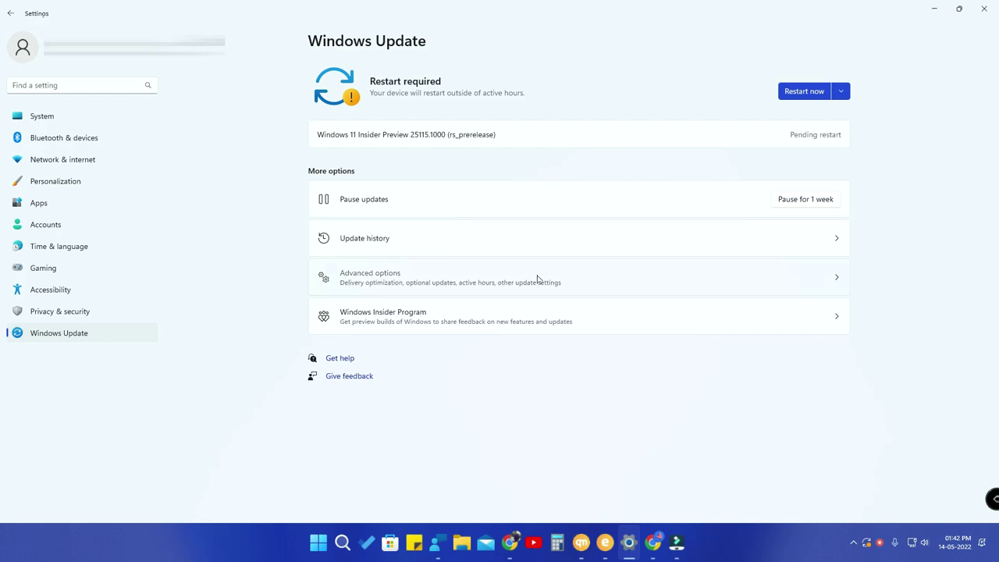
click(538, 280)
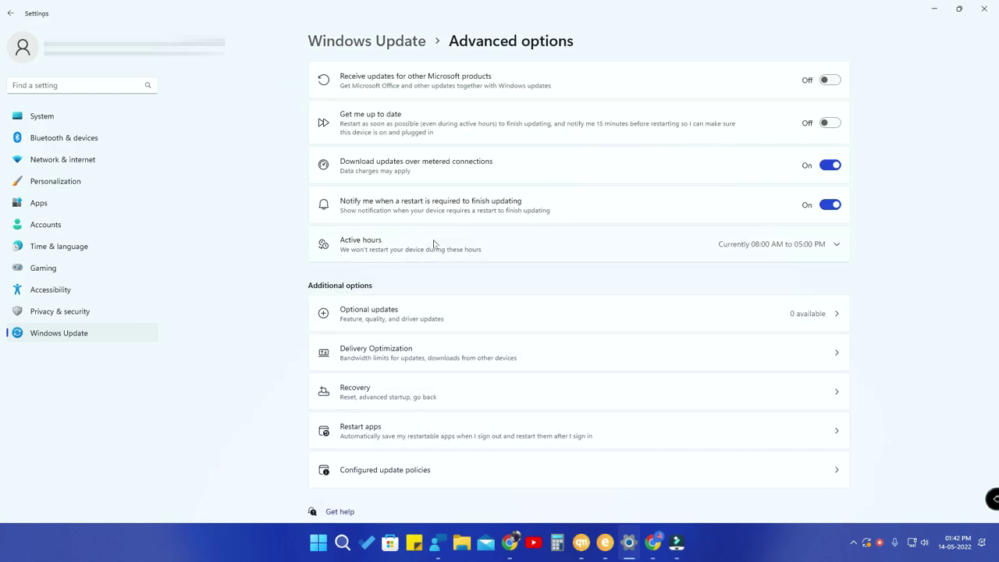
click(433, 392)
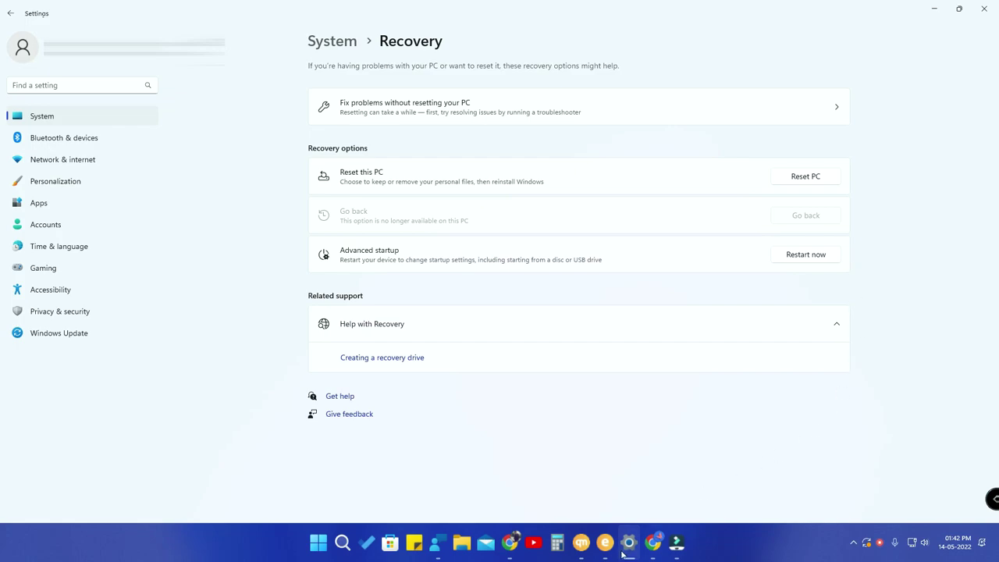
Step: From Windows Update, open the Windows Insider Program page and expand its channel options
click(78, 340)
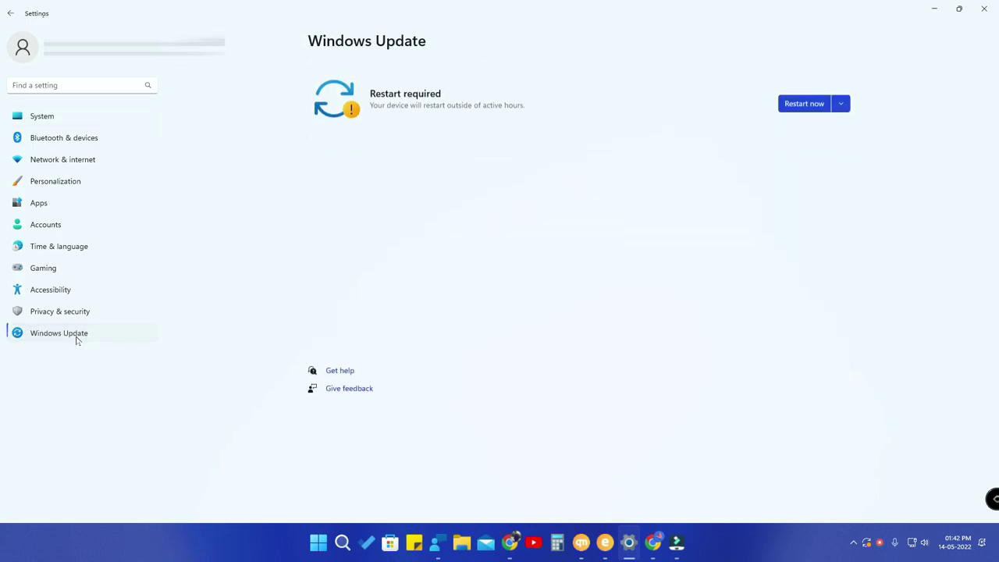
click(491, 315)
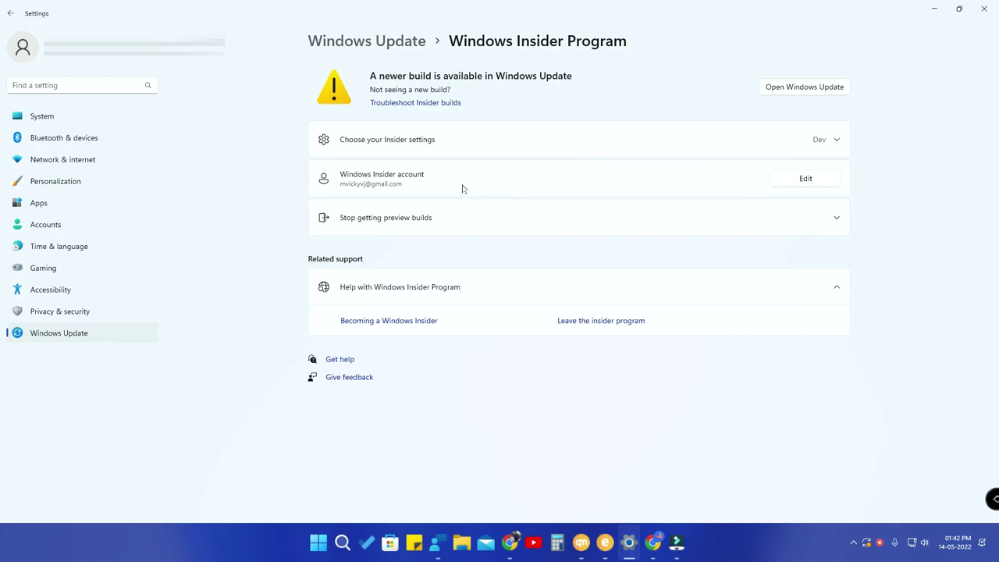
click(441, 148)
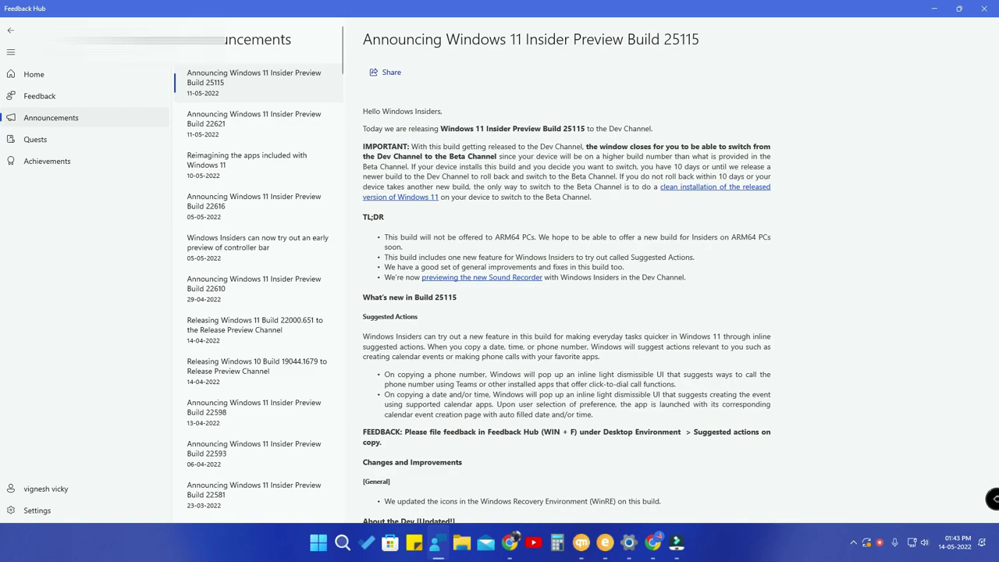
Step: Highlight the Beta Channel switching sentence, clear the highlight, then show the desktop with Win+D
drag(471, 186, 634, 192)
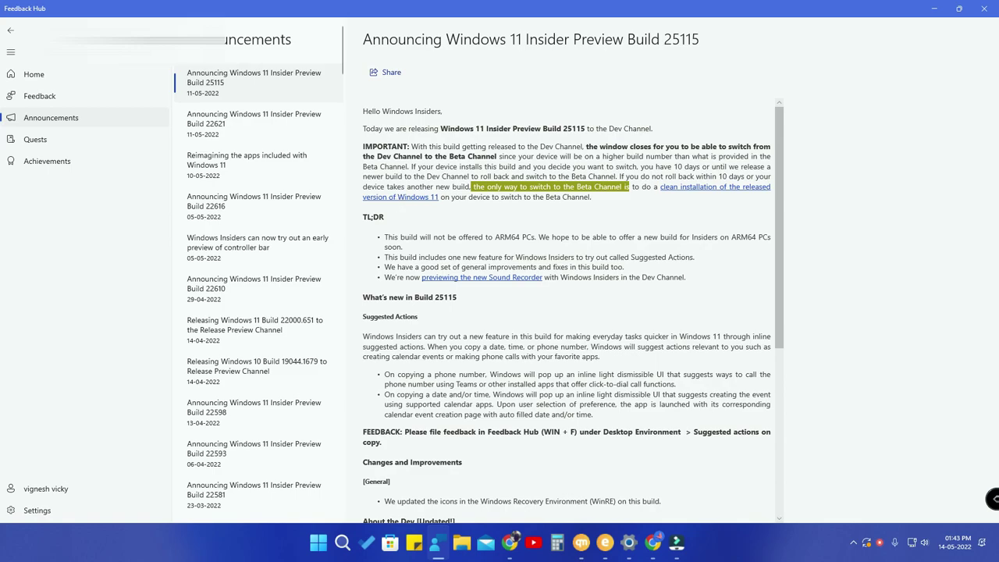
click(453, 212)
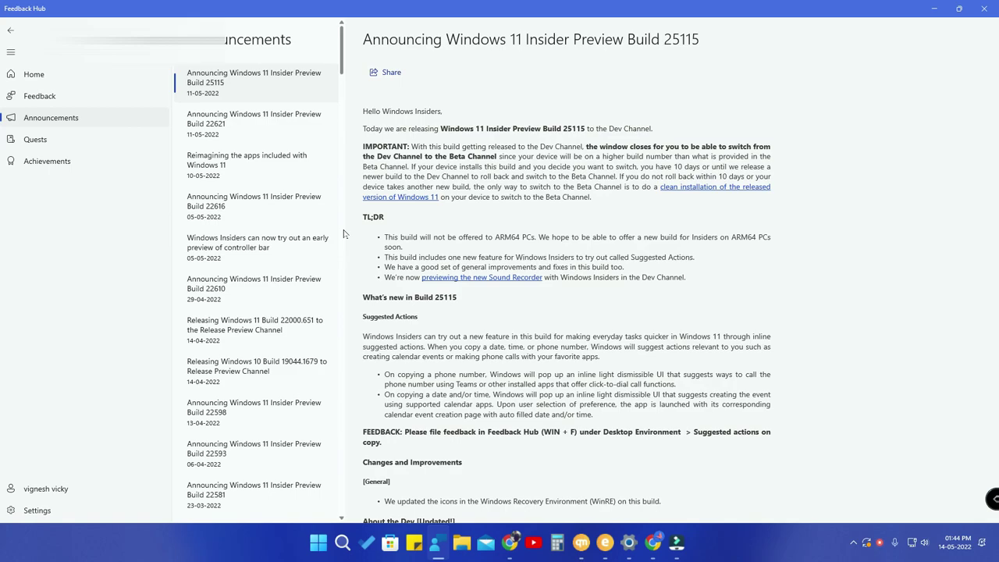
key(super+d)
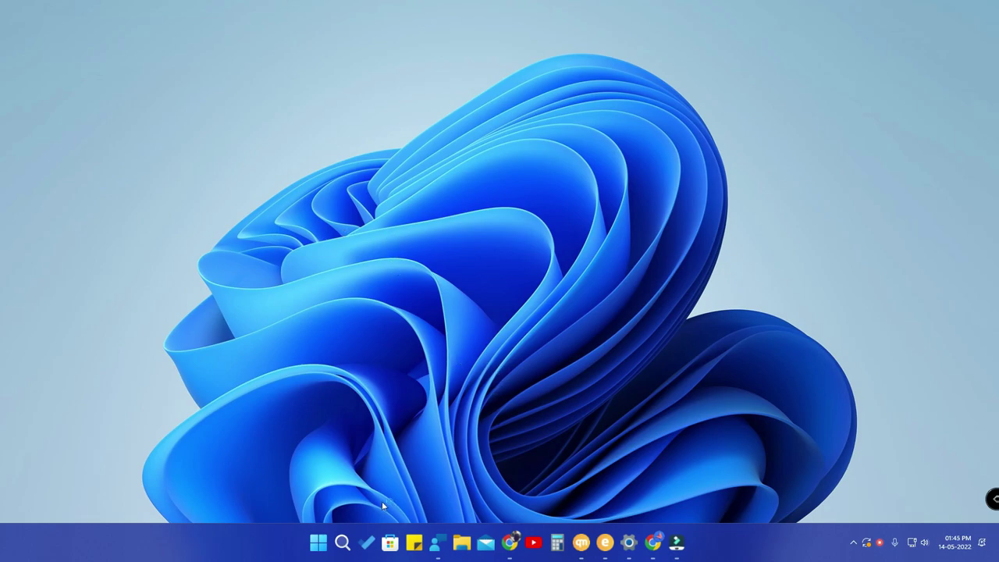
Step: Open and close taskbar search, then bring Feedback Hub back with Win+F
click(341, 547)
click(343, 544)
key(super+f)
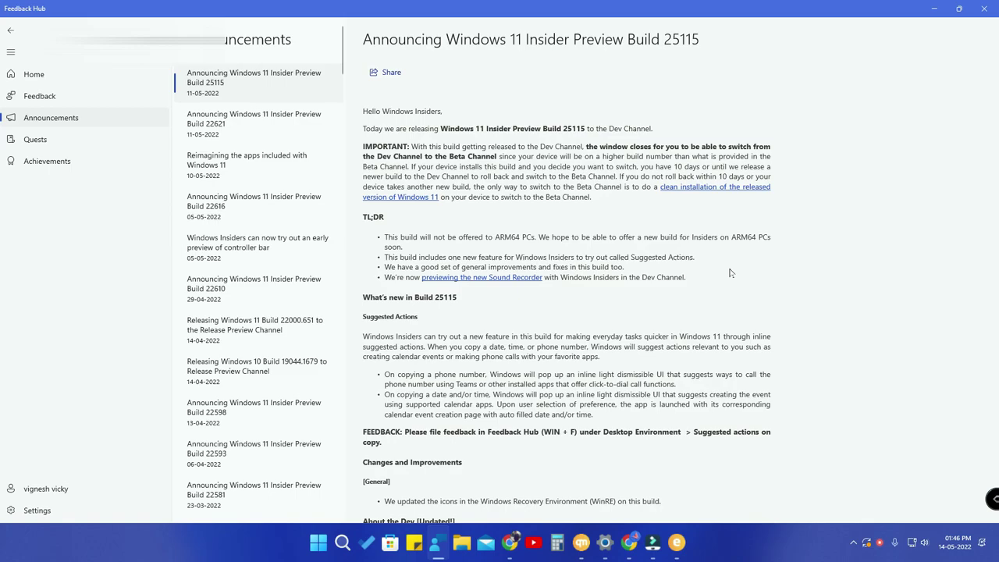
Step: Bring Settings forward from the taskbar, showing the Insider page with Dev Channel selected
click(605, 542)
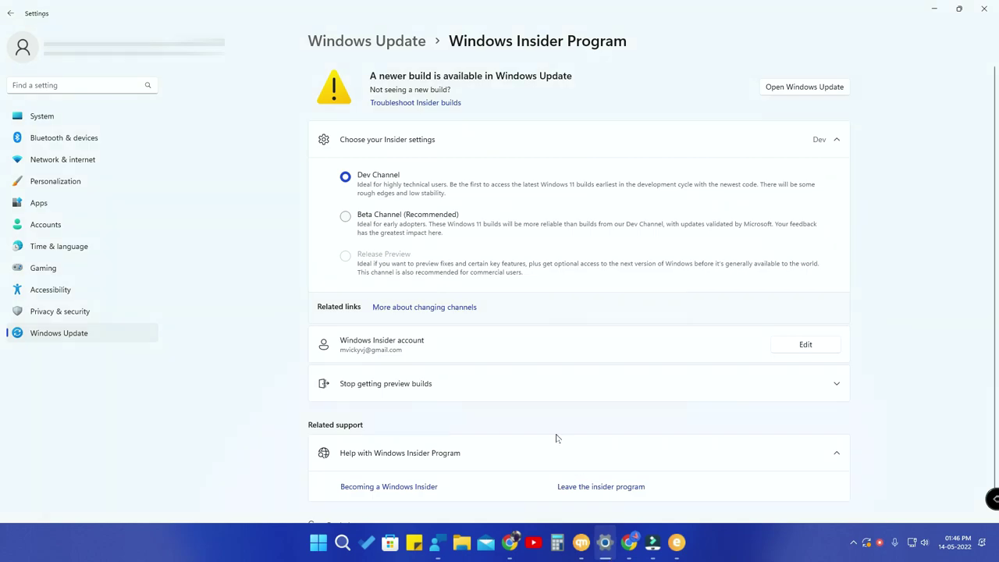